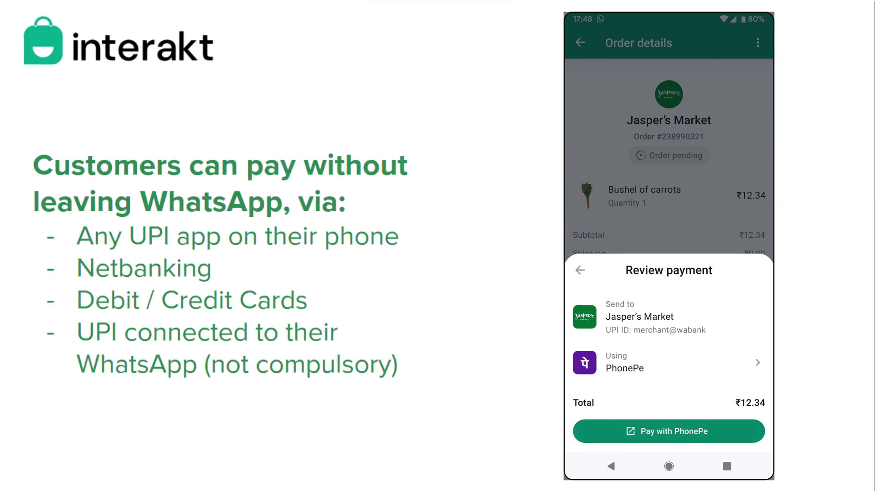
# Step: Advance the slides past the PhonePe payment demo to the +91-only WhatsApp Pay slide
pyautogui.click(749, 430)
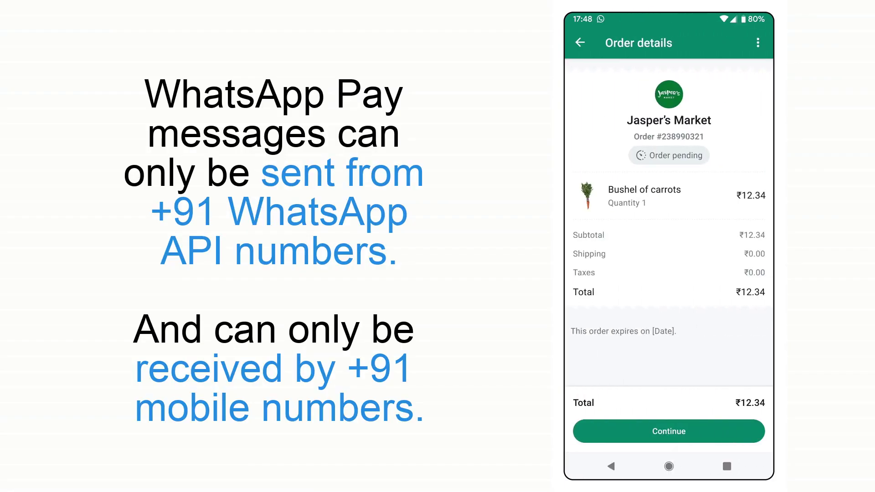
pyautogui.click(732, 437)
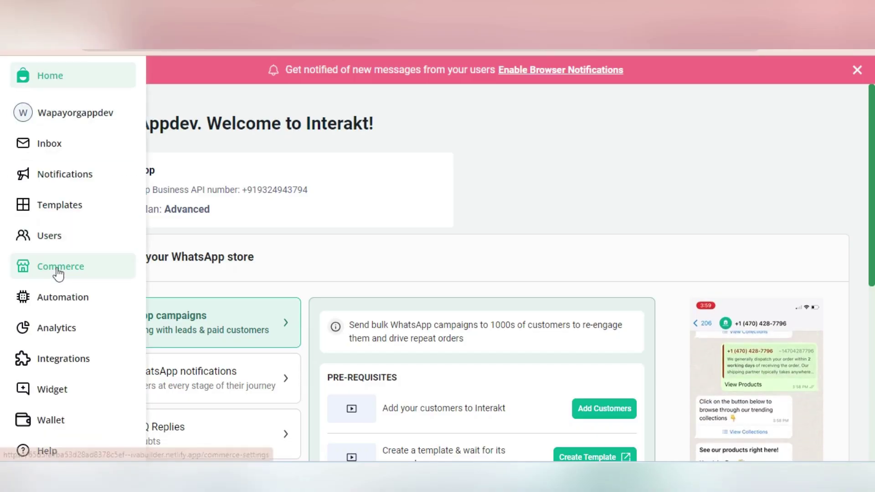
# Step: Start connecting the WhatsApp Pay card from Interakt's Integrations page
pyautogui.click(65, 371)
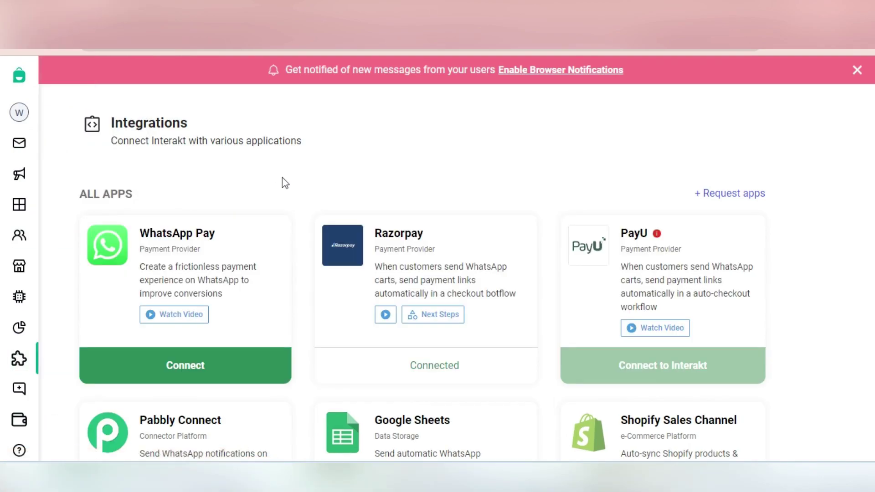
pyautogui.click(176, 374)
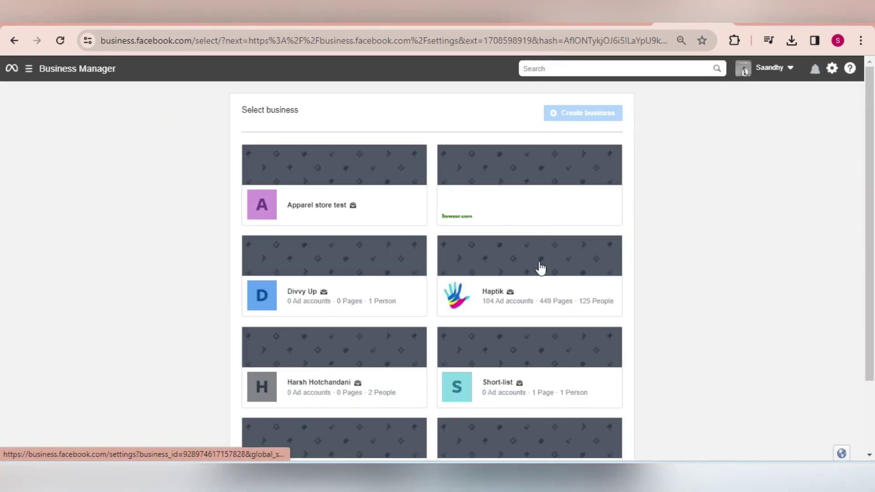
# Step: Choose the Haptik business and open its WhatsApp accounts to reach WhatsApp Manager
pyautogui.click(541, 288)
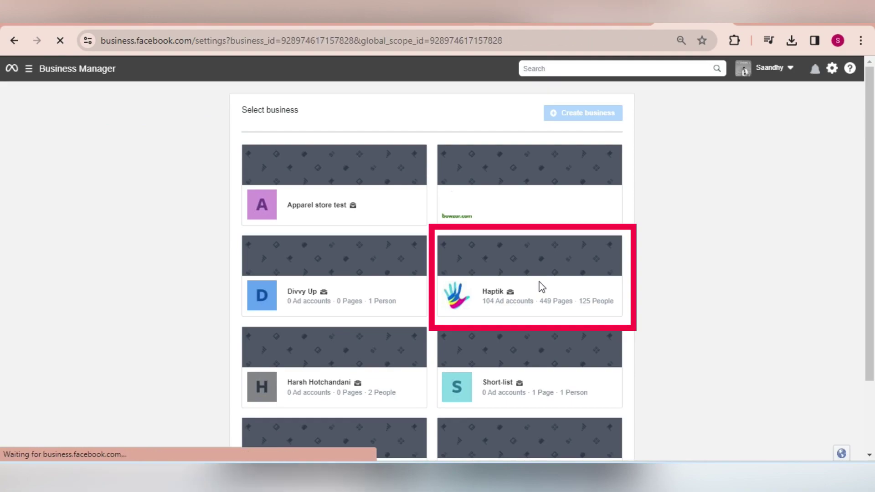
pyautogui.click(95, 395)
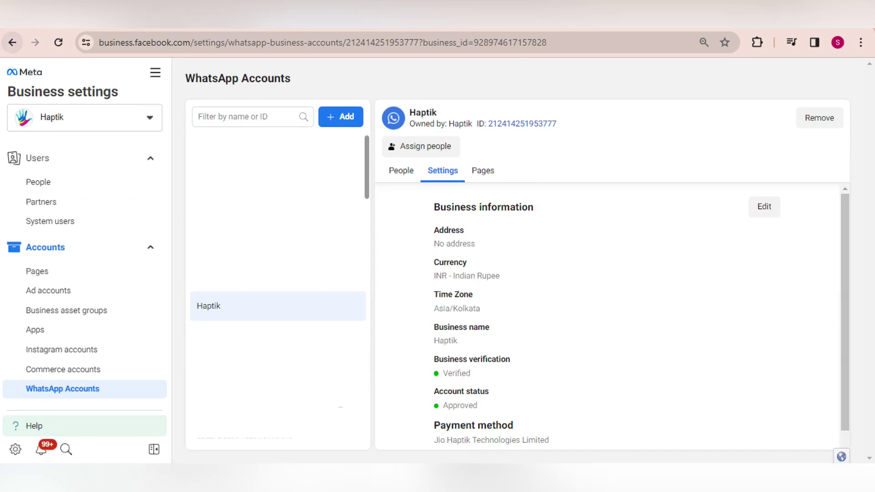
pyautogui.scroll(-2, 543, 446)
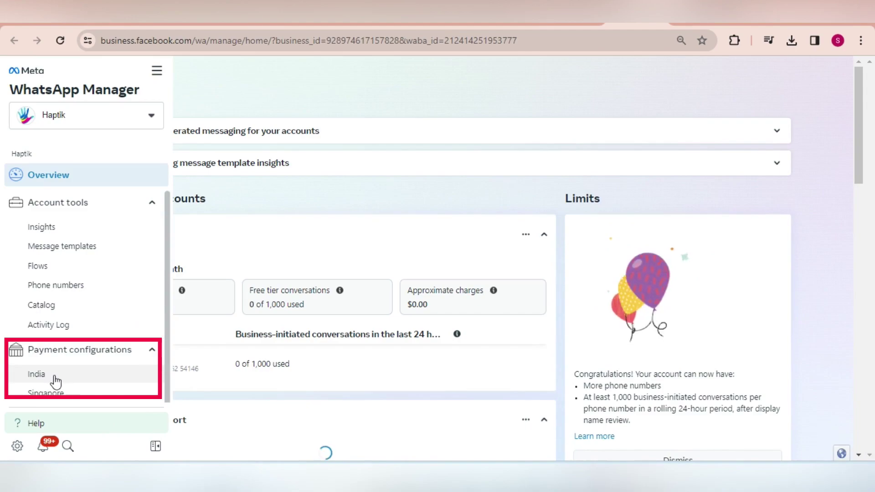
# Step: Start a new India payment configuration with Razorpay as the gateway
pyautogui.click(55, 380)
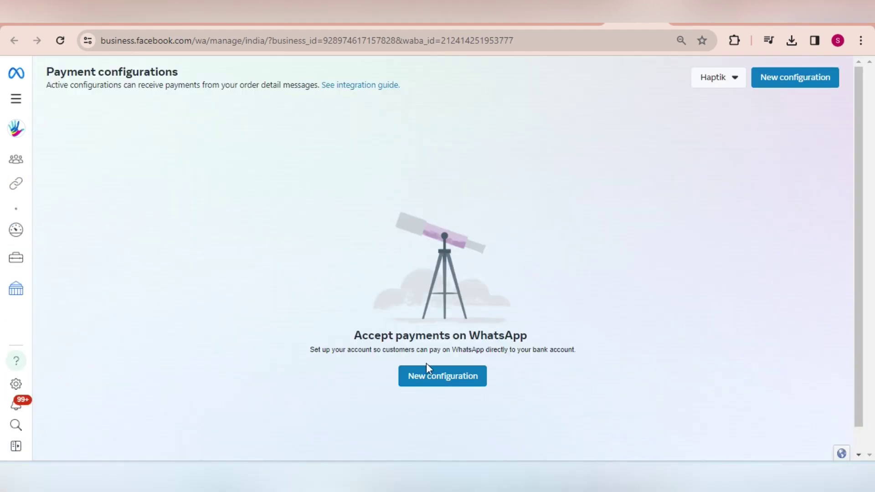
pyautogui.click(435, 379)
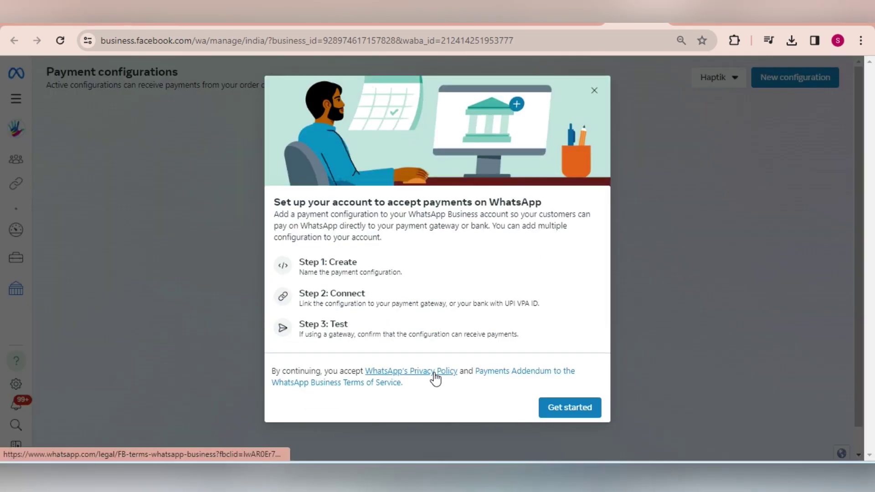
pyautogui.click(562, 413)
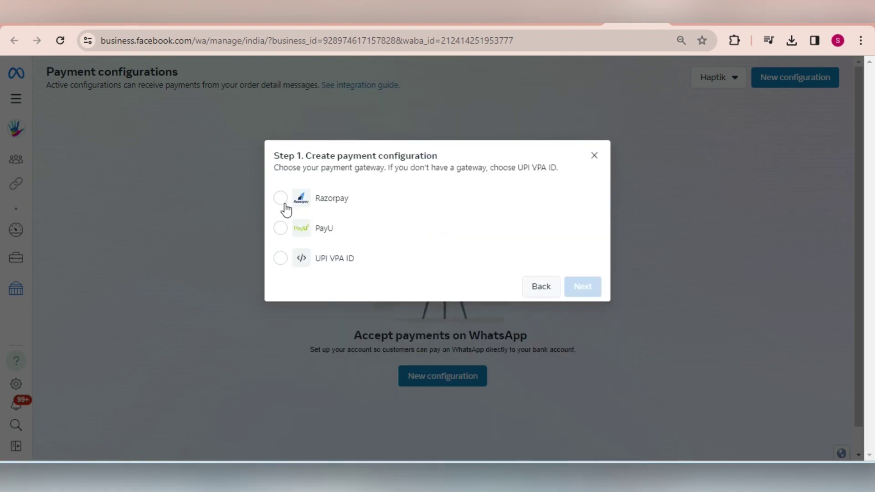
pyautogui.click(281, 200)
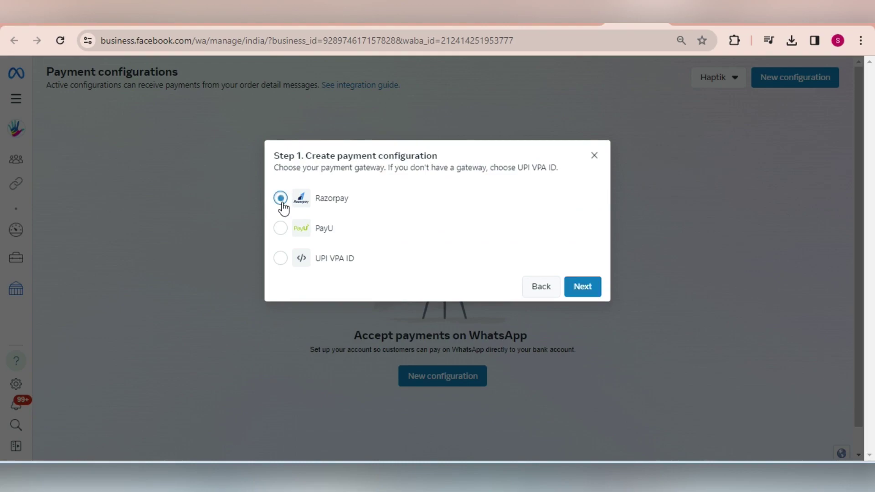
pyautogui.click(580, 296)
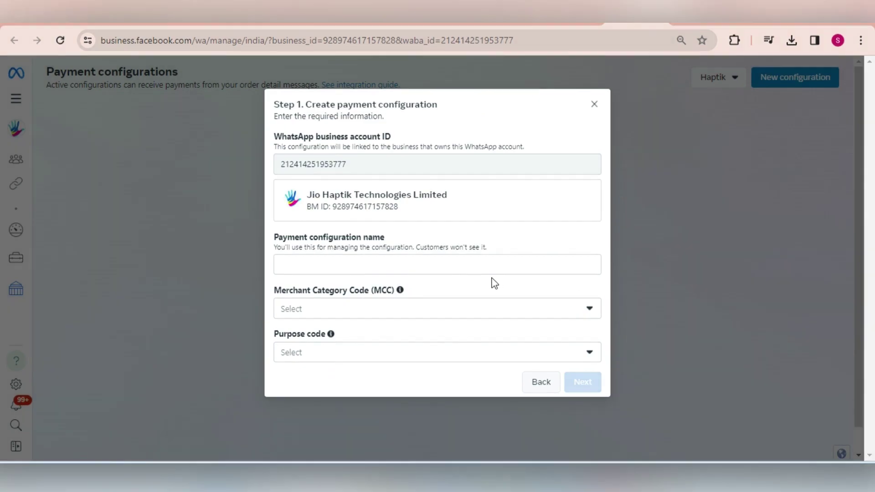
# Step: Name it razorpay_interakt, pick the merchant category code, and confirm with the account password
pyautogui.click(360, 265)
pyautogui.hotkey('ctrl', 'v')
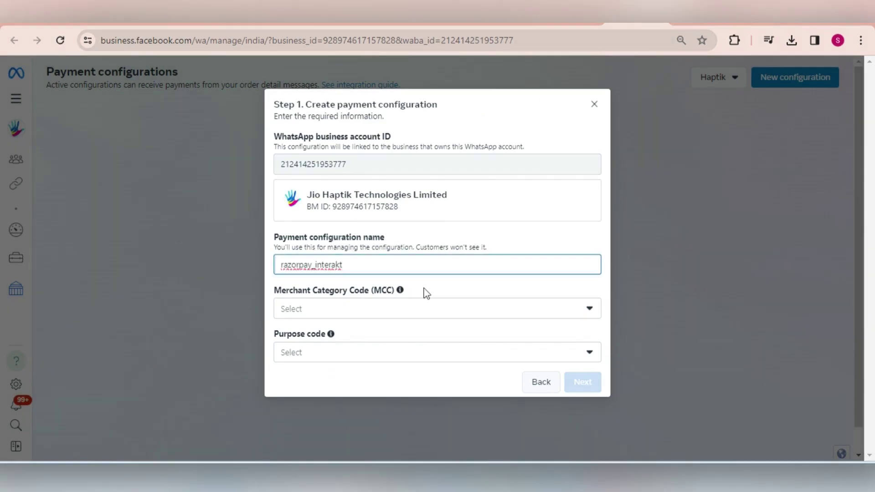
pyautogui.click(458, 316)
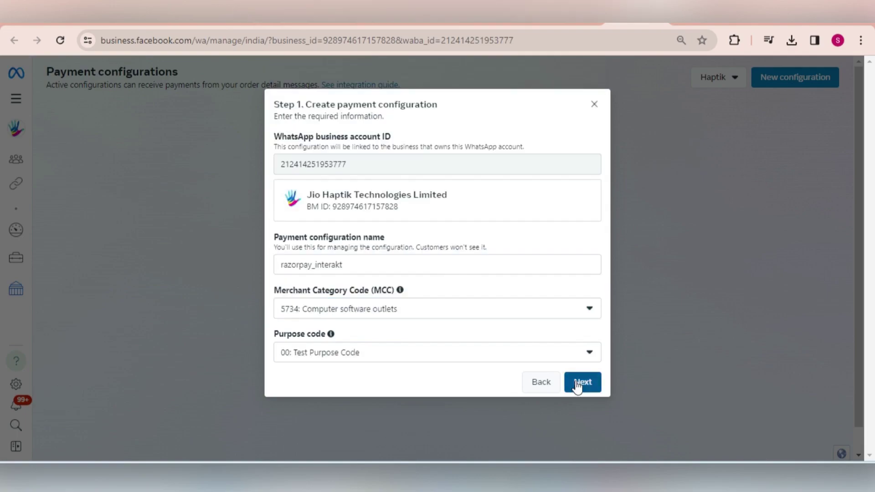
pyautogui.click(579, 383)
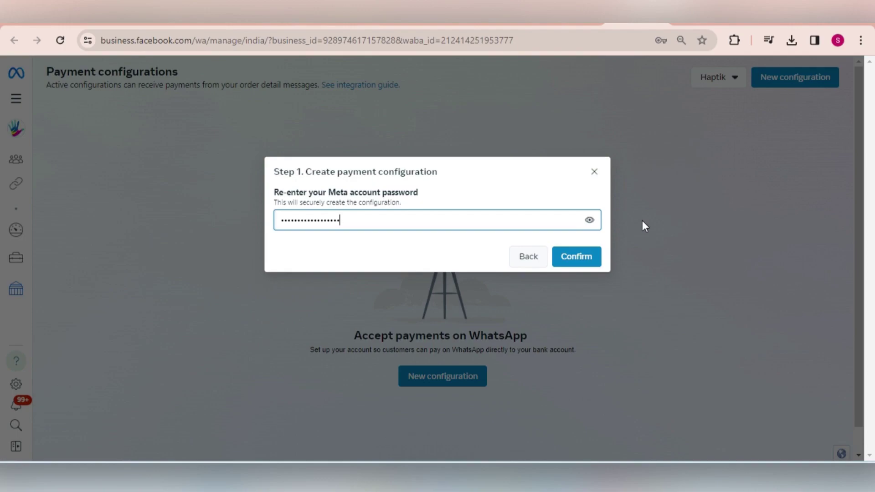
pyautogui.click(581, 264)
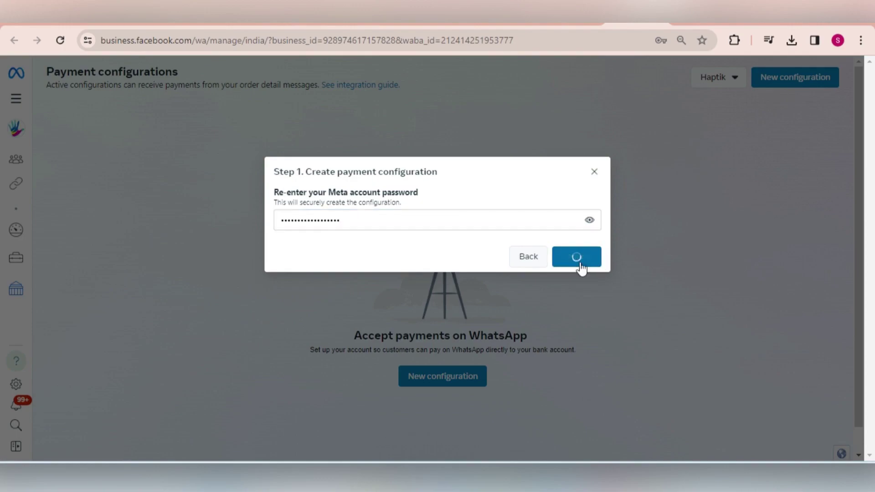
pyautogui.click(825, 161)
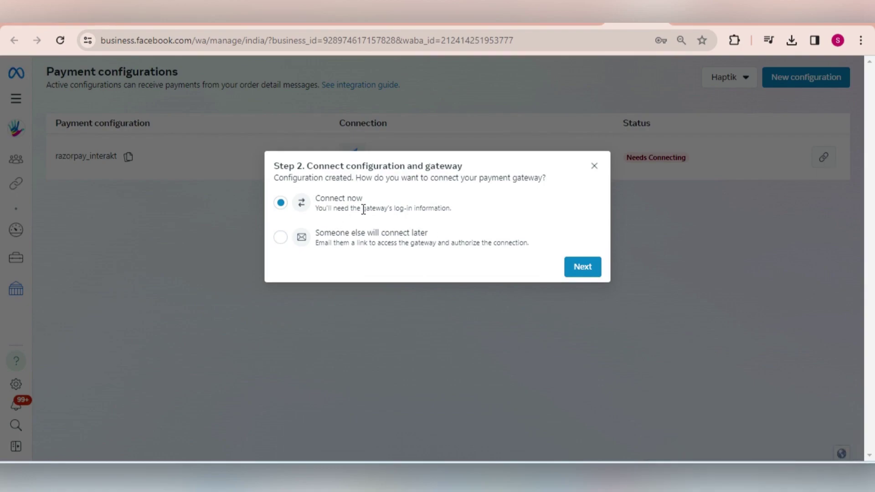
# Step: Connect razorpay_interakt to Razorpay now and authorize WhatsApp payments access
pyautogui.click(582, 267)
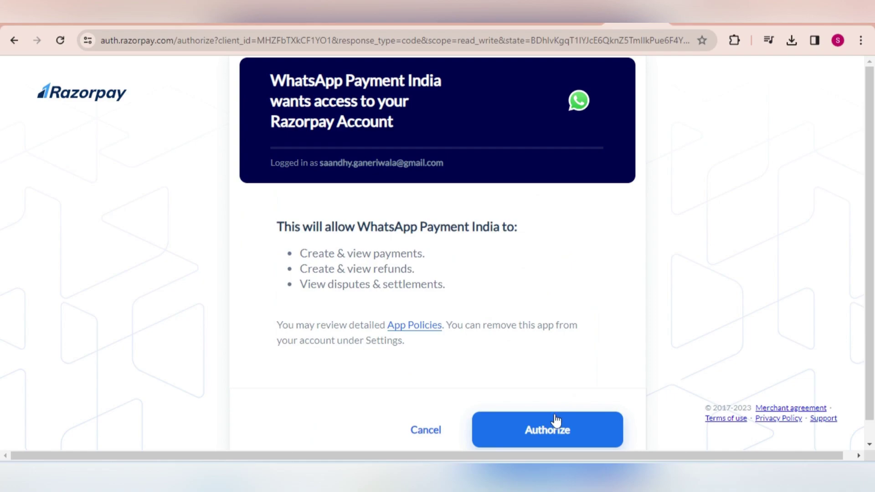
pyautogui.click(555, 425)
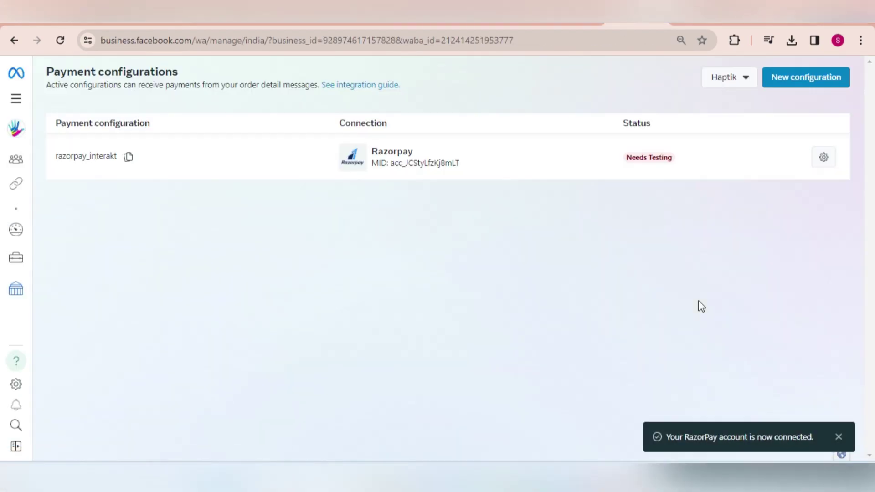
# Step: Test the razorpay_interakt configuration until Active, then copy its name
pyautogui.click(829, 160)
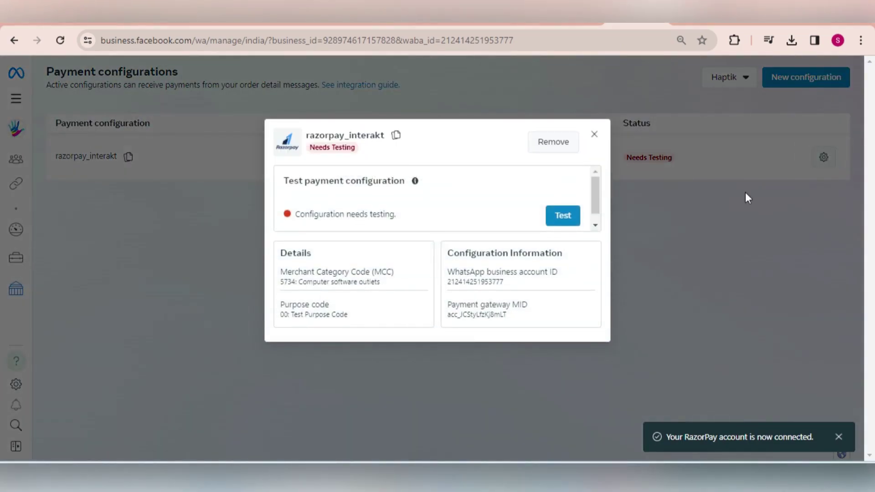
pyautogui.click(566, 217)
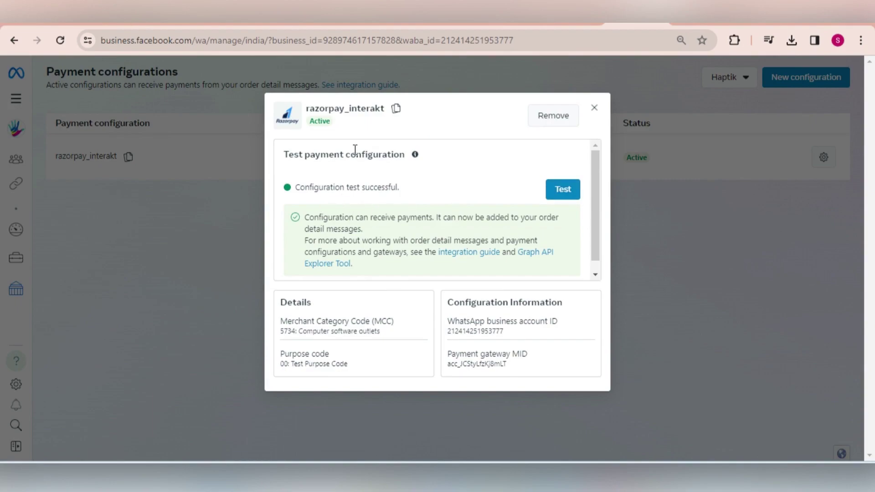
pyautogui.doubleClick(358, 114)
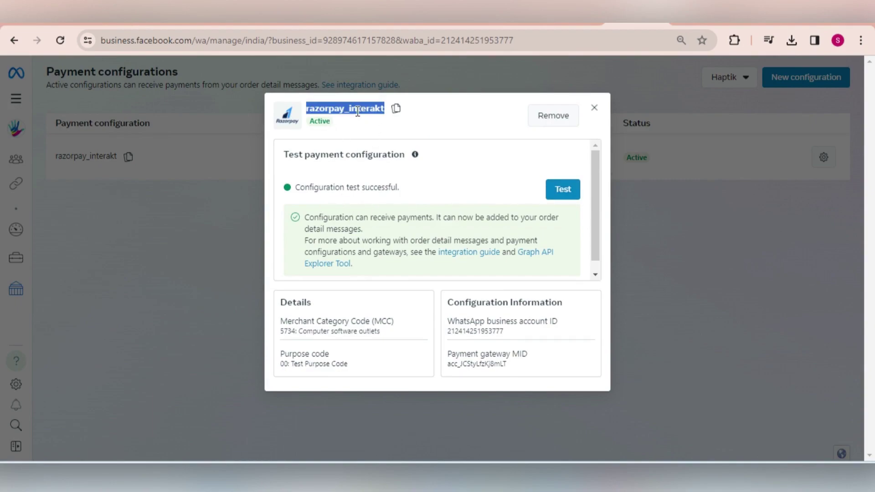
pyautogui.click(400, 112)
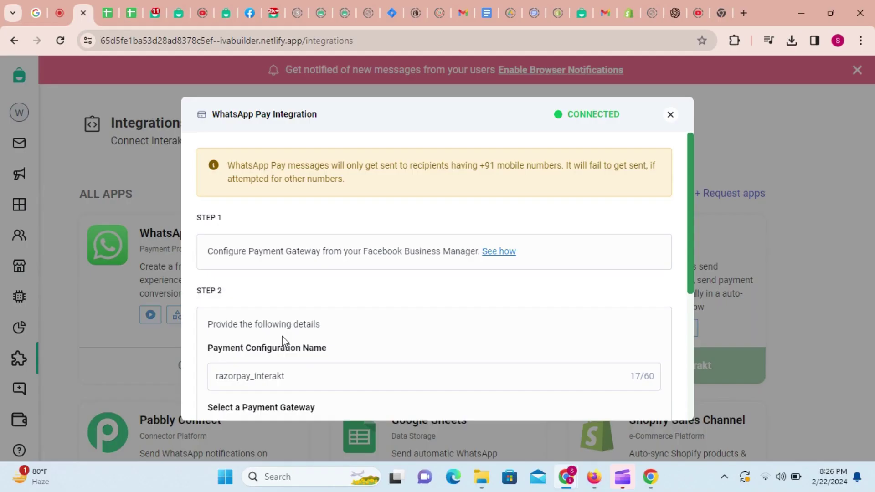
# Step: Fill the WhatsApp Pay Integration with razorpay_interakt, the Razorpay gateway and Physical Goods
pyautogui.scroll(-1, 283, 337)
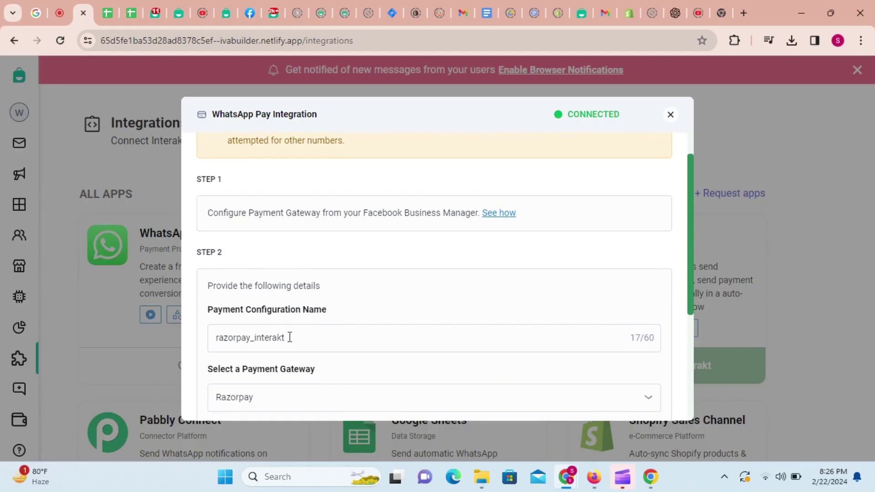
pyautogui.doubleClick(289, 338)
pyautogui.scroll(-1, 290, 337)
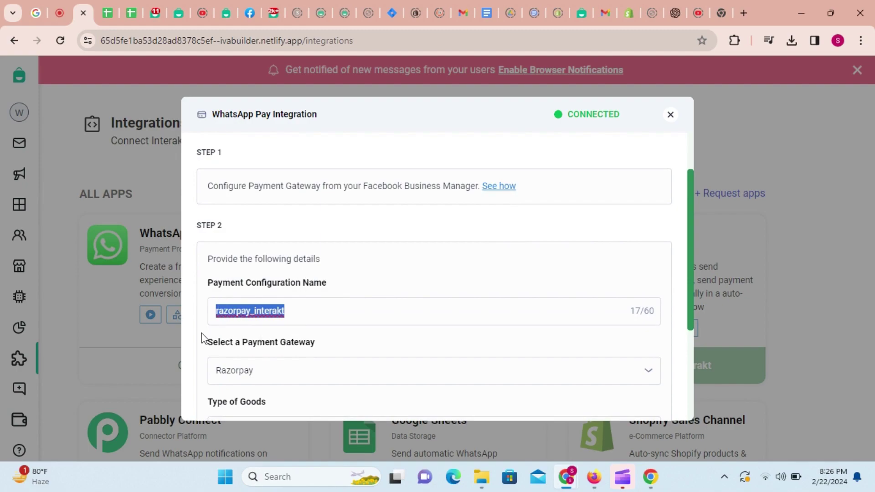
pyautogui.scroll(-1, 202, 339)
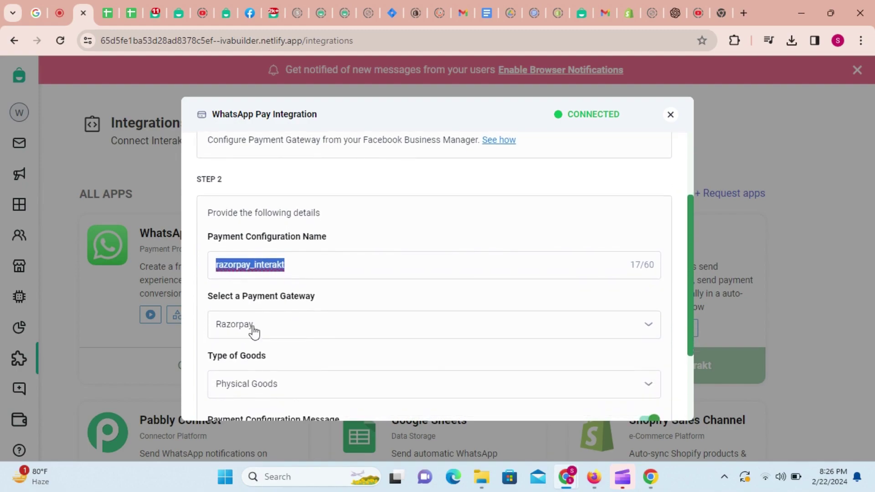
pyautogui.click(253, 332)
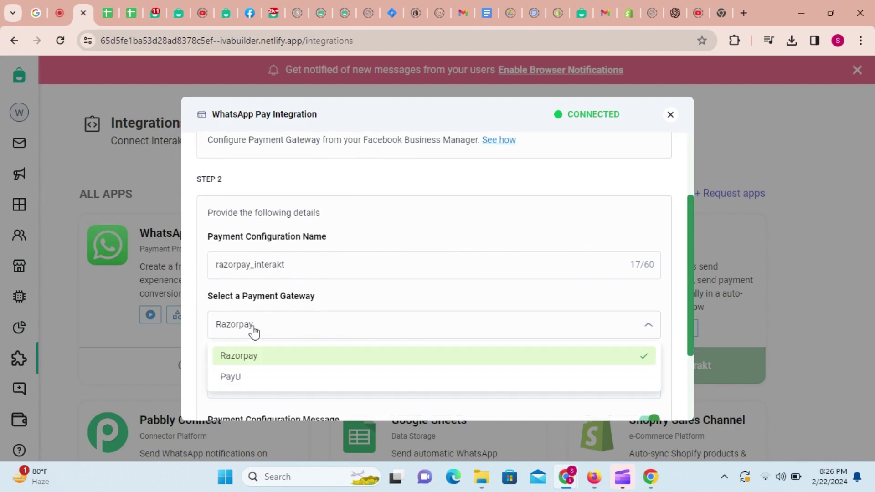
pyautogui.click(254, 365)
pyautogui.scroll(-2, 254, 360)
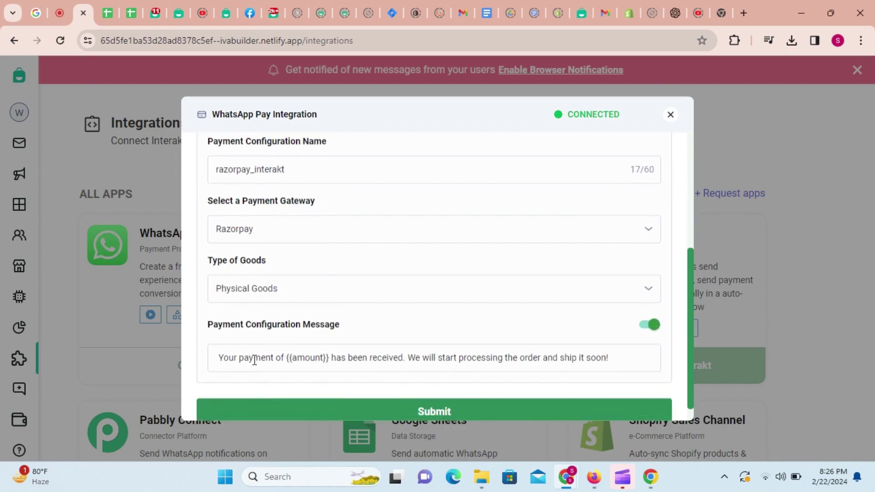
pyautogui.click(294, 297)
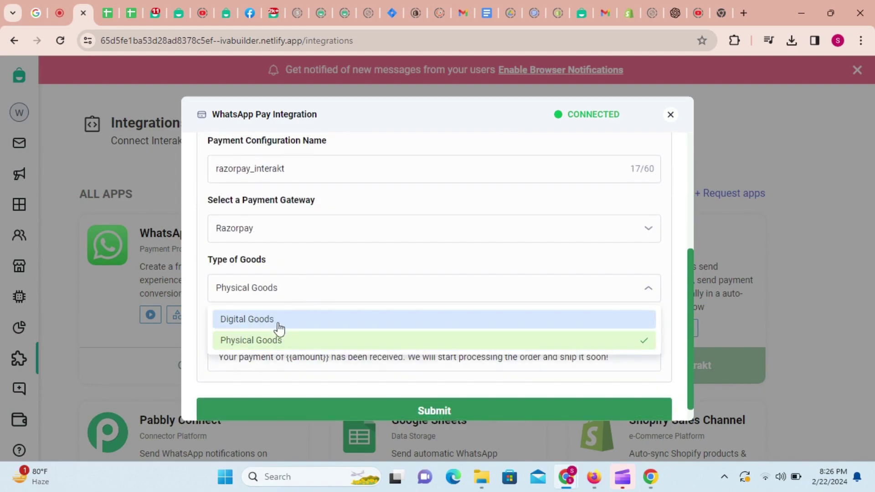
pyautogui.click(350, 259)
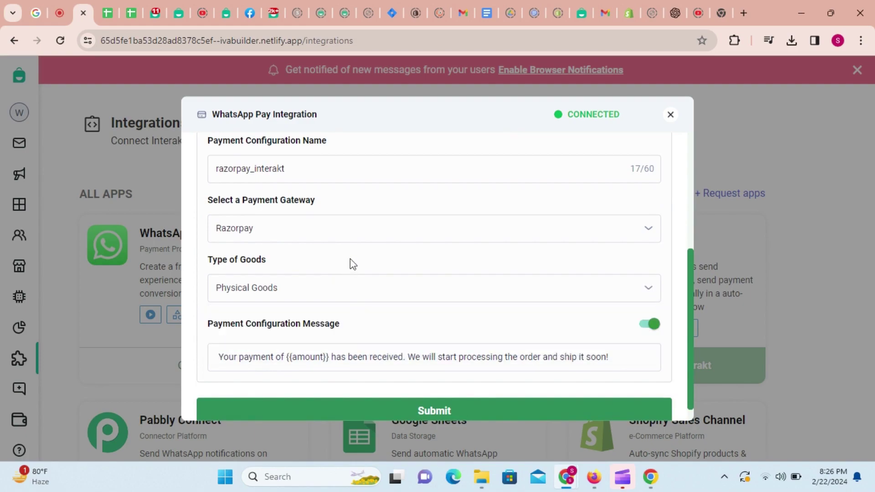
pyautogui.scroll(-1, 341, 353)
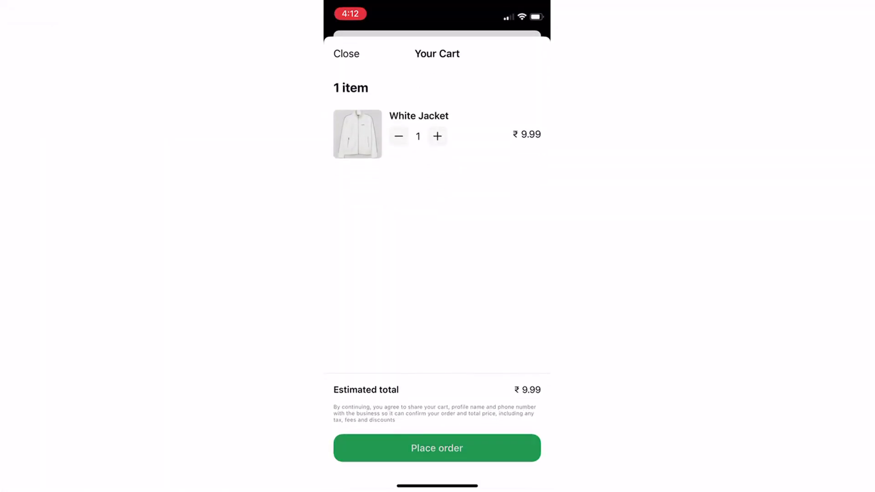
# Step: Send the White Jacket cart, confirm the stored address, and choose online payment
pyautogui.click(437, 448)
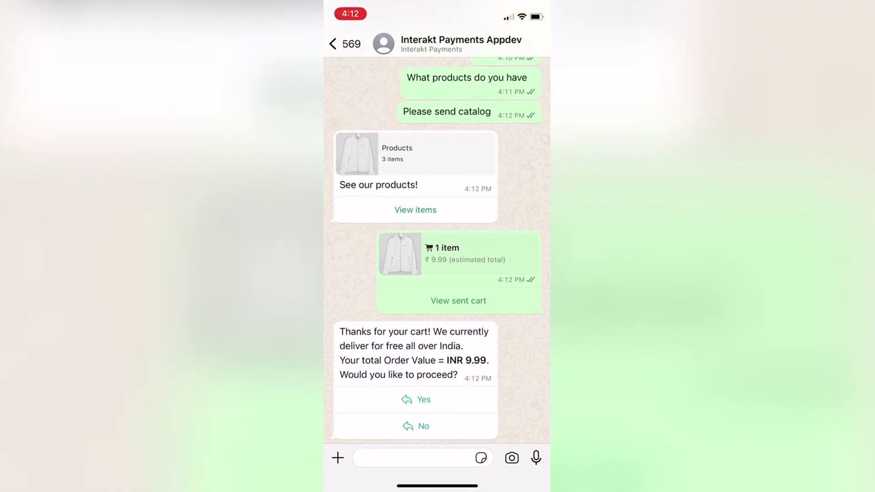
pyautogui.click(416, 399)
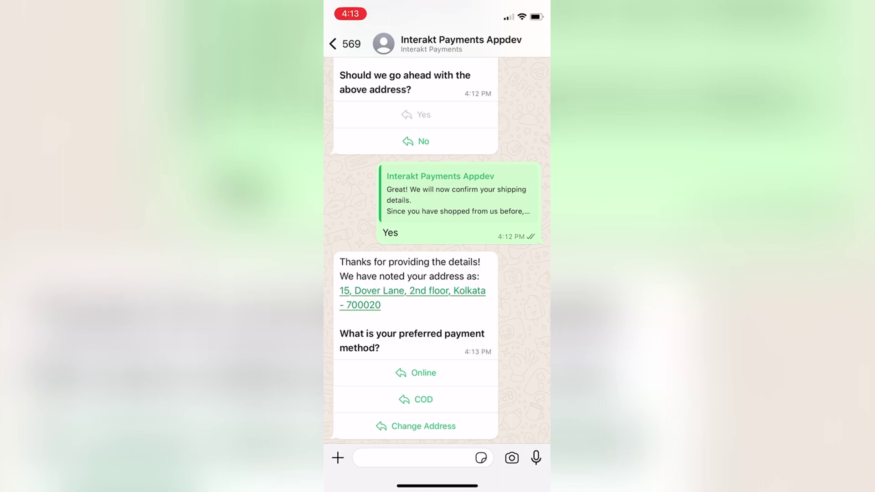
pyautogui.click(423, 373)
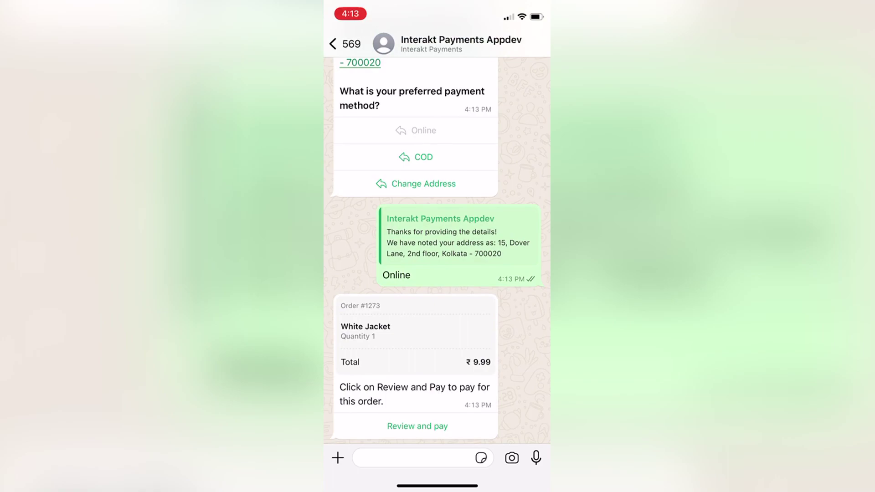
# Step: Review the ₹9.99 order and pay it through PhonePe
pyautogui.click(418, 426)
pyautogui.click(437, 447)
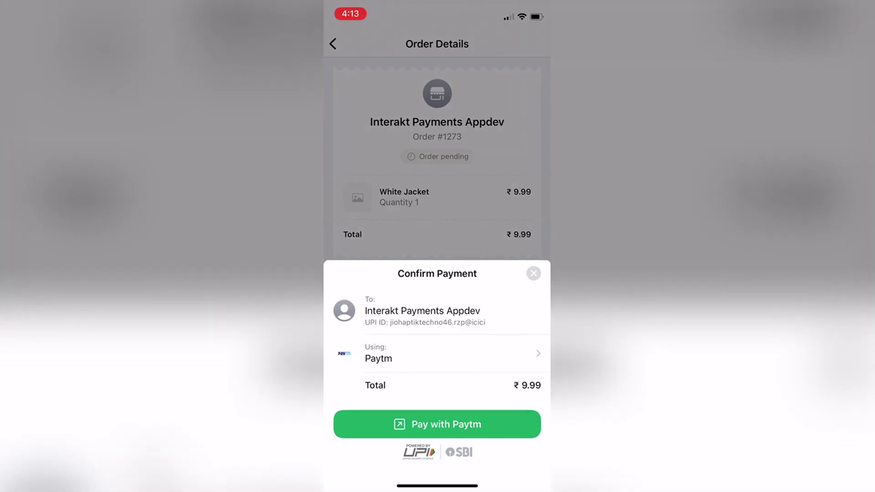
pyautogui.click(437, 354)
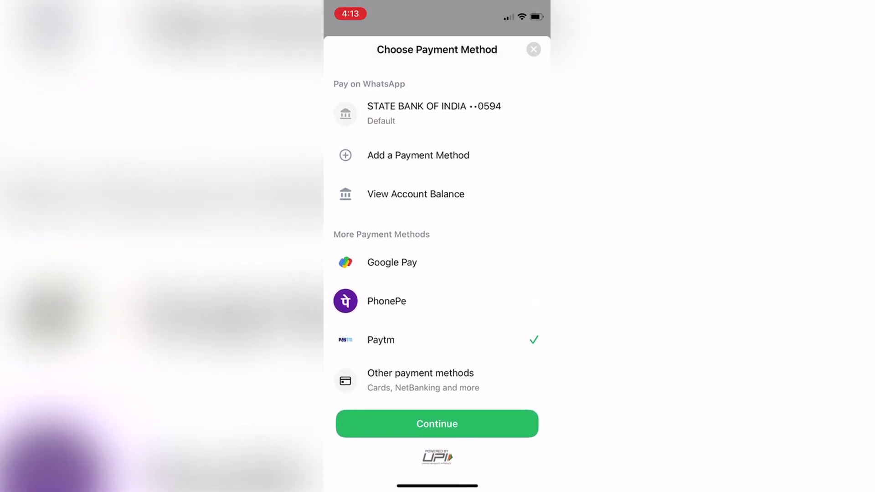
pyautogui.click(387, 301)
pyautogui.click(437, 424)
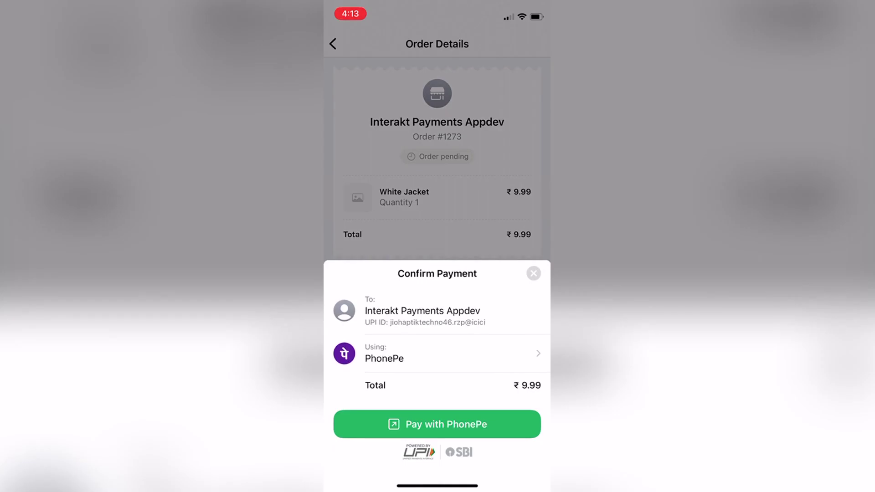
pyautogui.click(437, 424)
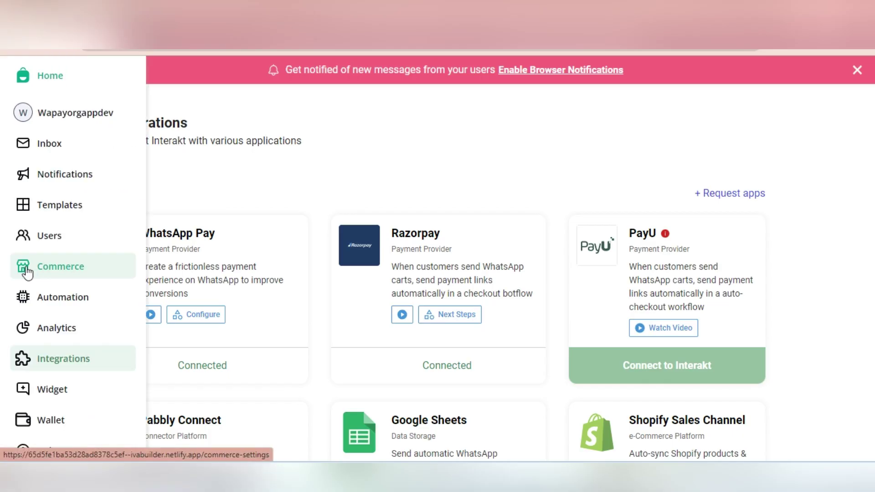
# Step: In Commerce's Auto Checkout Flow, confirm a 100 shipping charge and a 5% discount
pyautogui.click(26, 269)
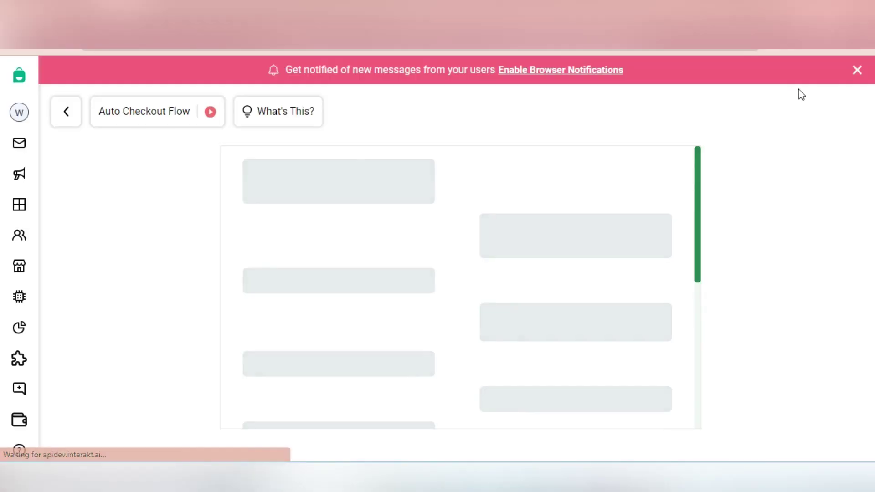
pyautogui.click(819, 114)
pyautogui.scroll(-1, 737, 255)
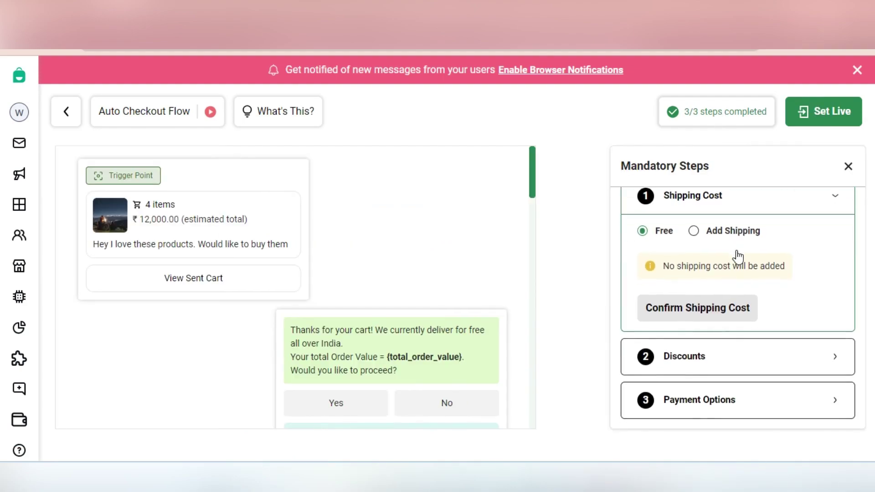
pyautogui.click(716, 235)
pyautogui.click(699, 382)
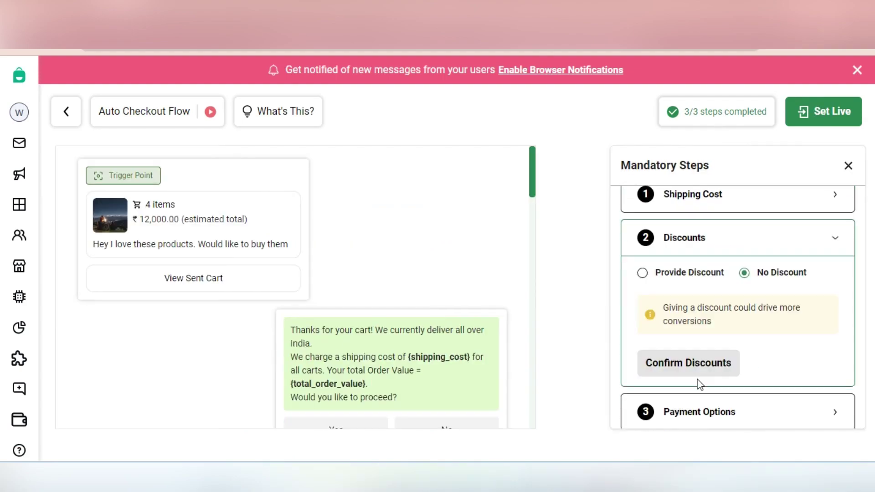
pyautogui.click(701, 372)
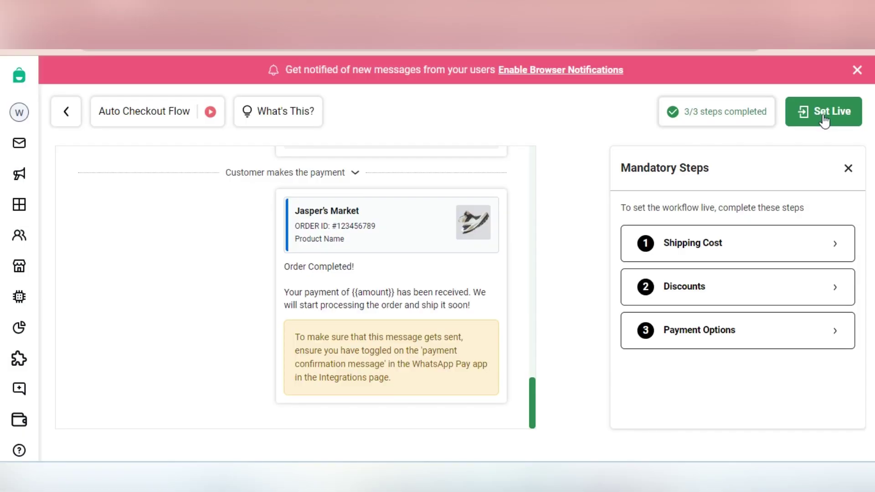
# Step: Set the Auto Checkout Flow live with Cash on Delivery and online payment via WhatsApp Pay
pyautogui.click(825, 116)
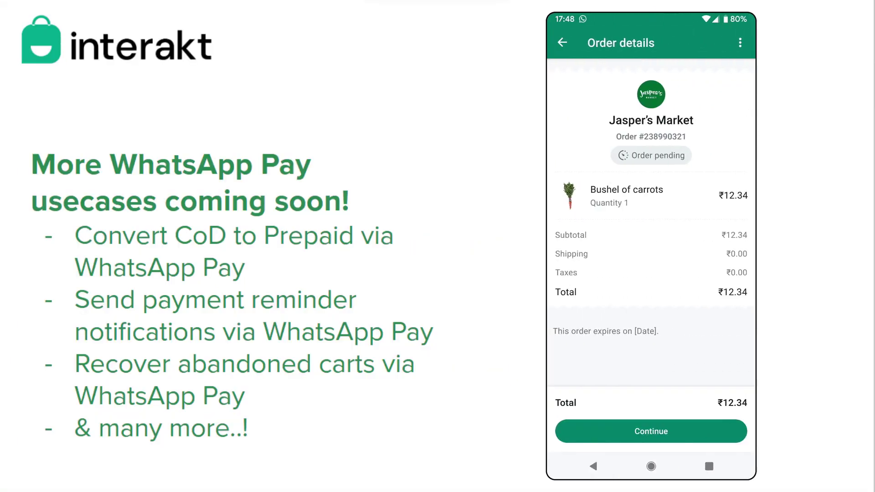
# Step: On the 'More WhatsApp Pay usecases coming soon!' slide, reveal the mockup's payment choices with Pay on WhatsApp marked
pyautogui.click(718, 436)
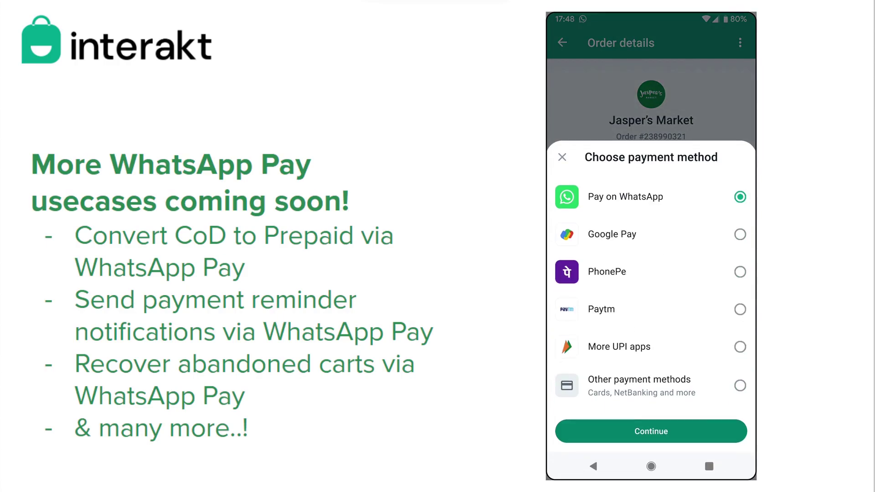